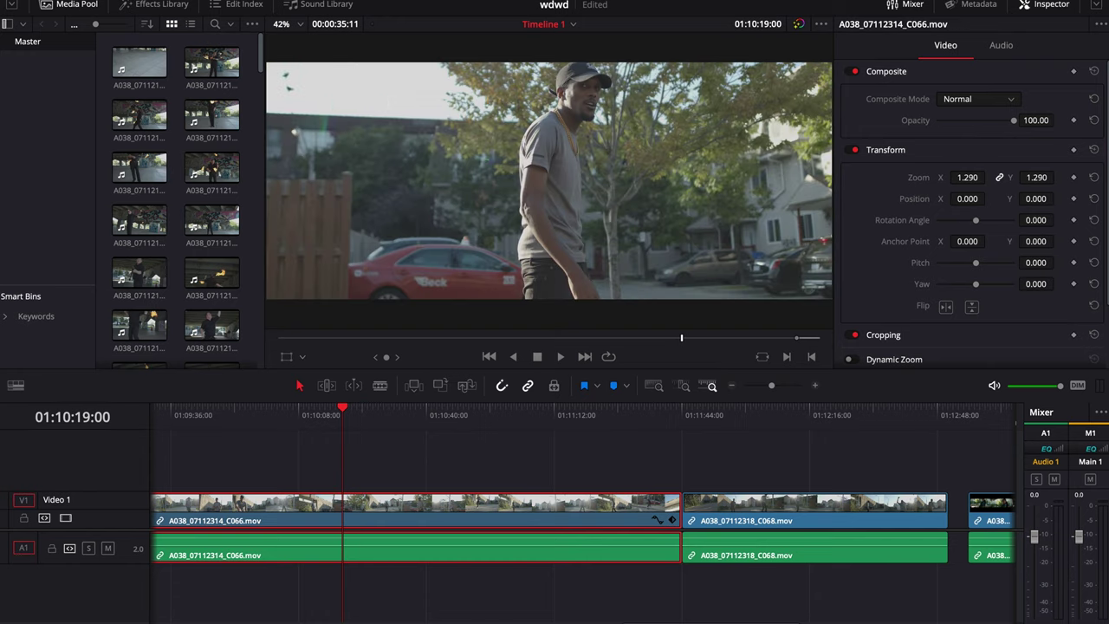
On the Color page, nudge node 03 slightly right, then return to the Edit page.
{"action": "key", "text": "shift+6"}
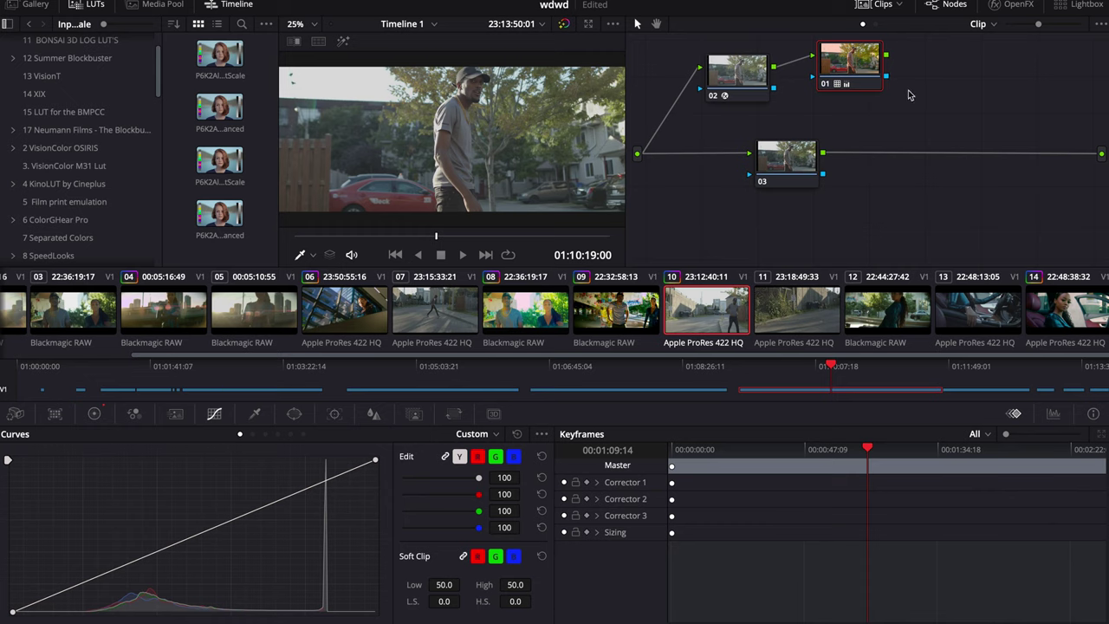
{"action": "left_click_drag", "start_coordinate": [795, 160], "coordinate": [820, 160]}
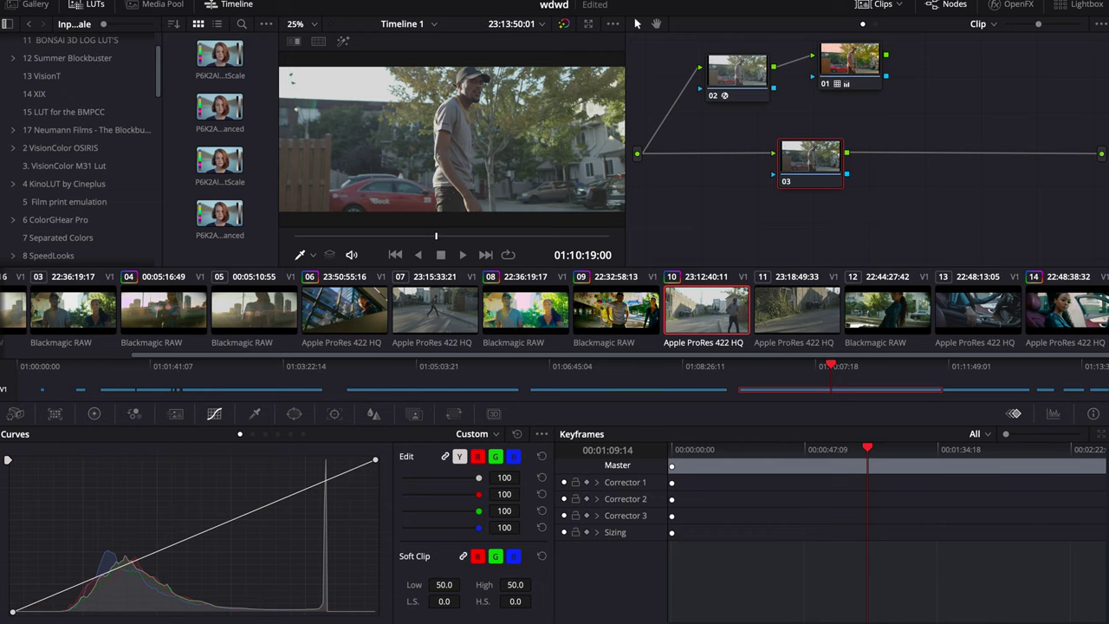
{"action": "key", "text": "shift+4"}
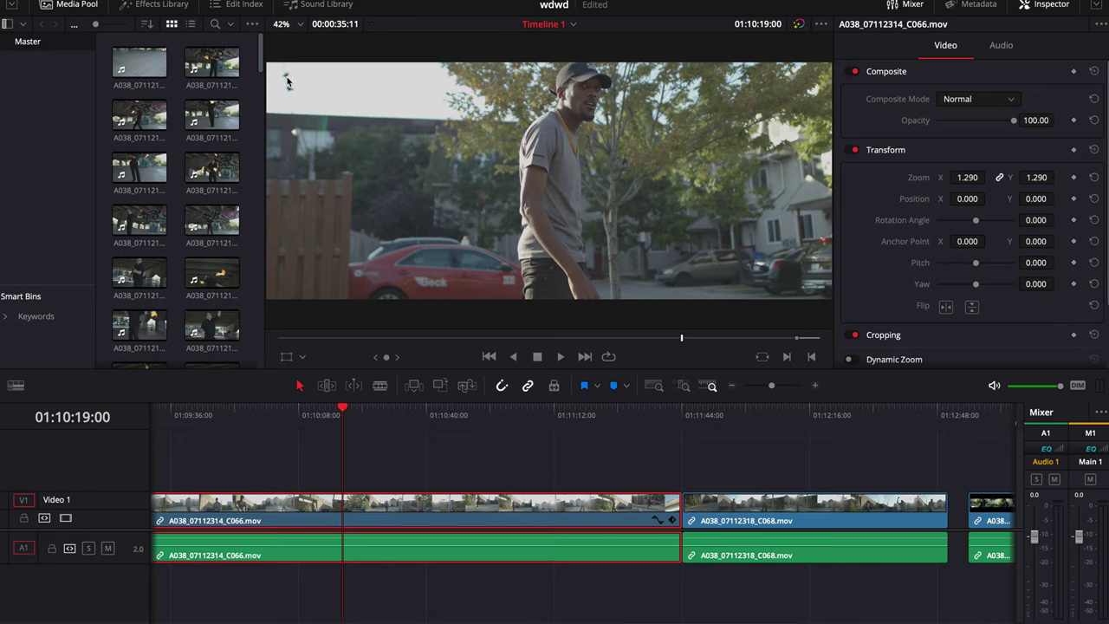
Review the Master Settings in Project Settings and cancel without saving.
{"action": "left_click", "coordinate": [152, 6]}
{"action": "mouse_move", "coordinate": [123, 6]}
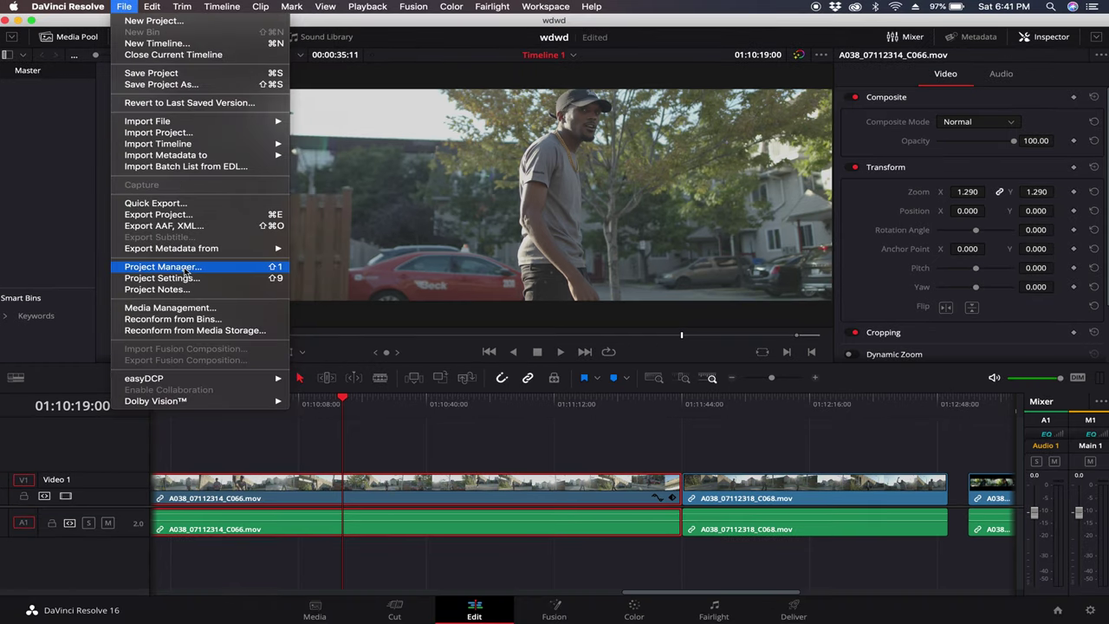
{"action": "left_click", "coordinate": [394, 468]}
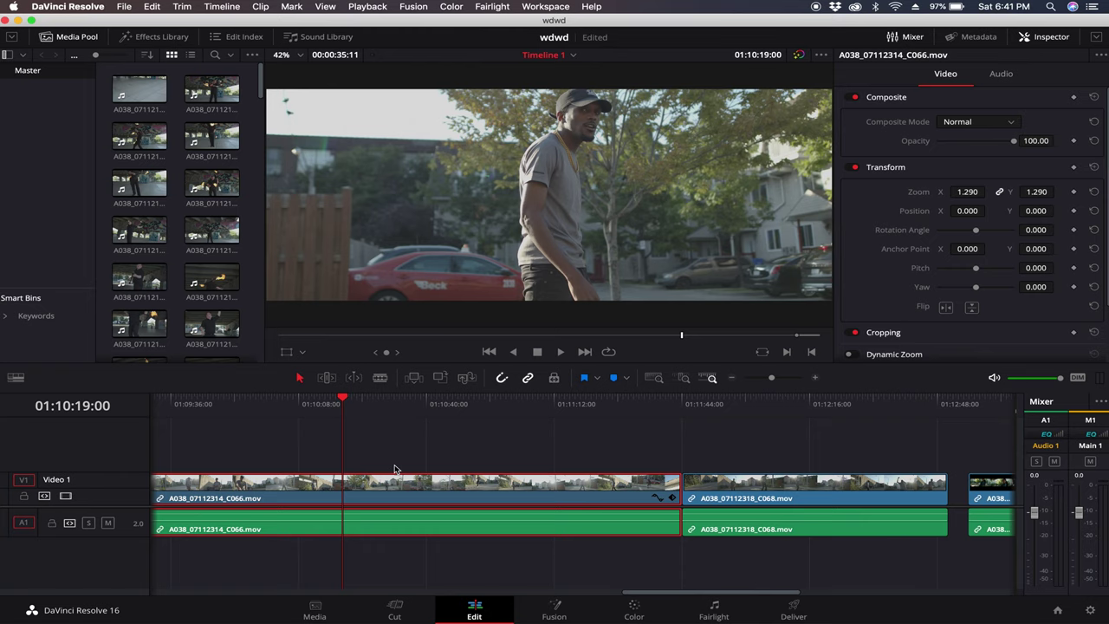
{"action": "left_click", "coordinate": [126, 7]}
{"action": "left_click", "coordinate": [197, 278]}
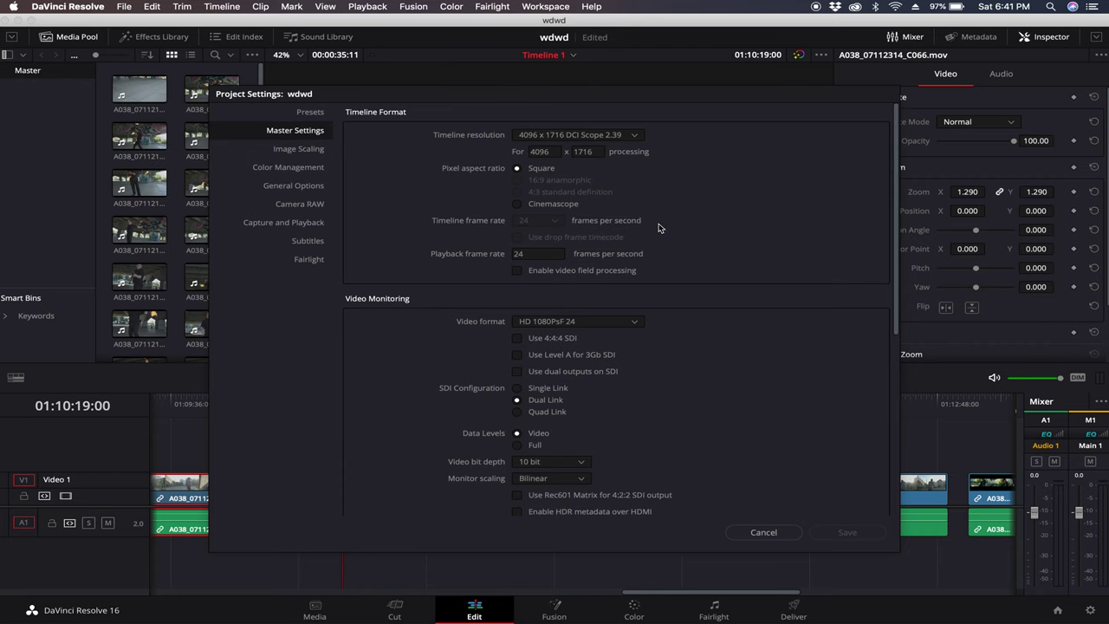
{"action": "left_click", "coordinate": [761, 533]}
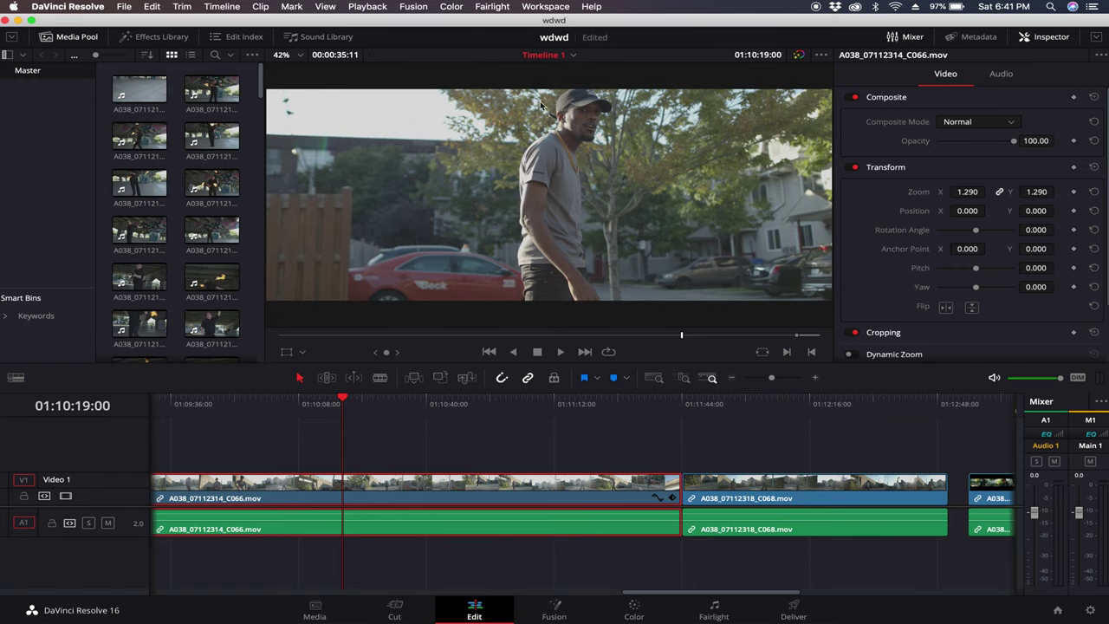
On the Color page, move node 03 left and slightly up in the node graph.
{"action": "left_click", "coordinate": [632, 607]}
{"action": "left_click", "coordinate": [823, 195]}
{"action": "left_click_drag", "start_coordinate": [823, 195], "coordinate": [752, 193]}
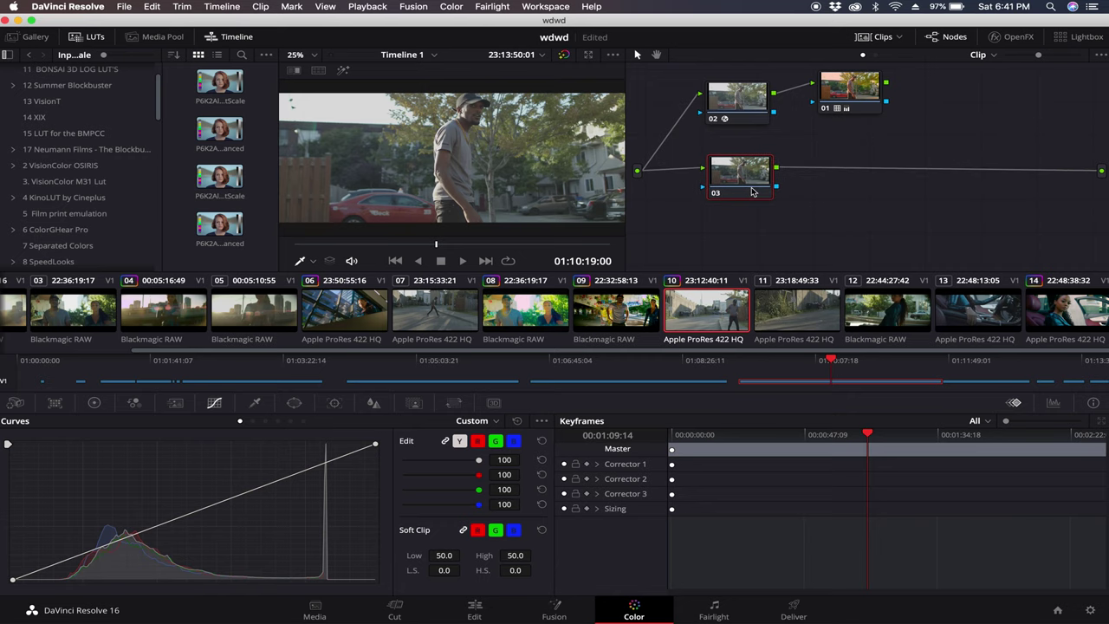
Apply the Color Space Transform effect from the effects library to node 03.
{"action": "left_click", "coordinate": [952, 38]}
{"action": "left_click", "coordinate": [950, 39]}
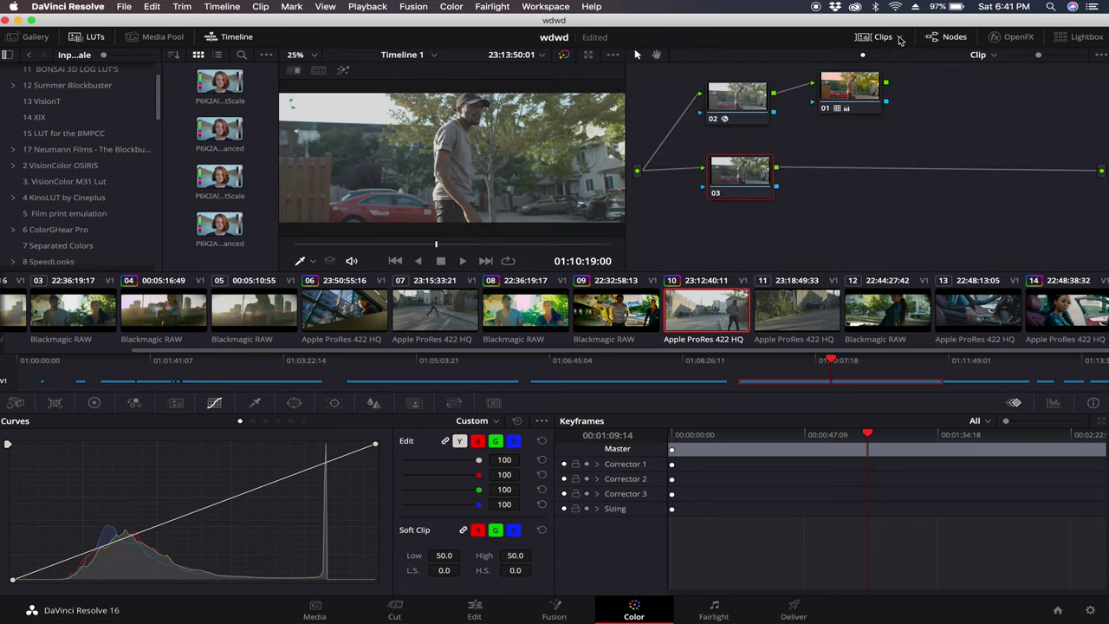
{"action": "left_click", "coordinate": [1021, 42]}
{"action": "scroll", "coordinate": [927, 173], "scroll_direction": "down", "scroll_amount": 4}
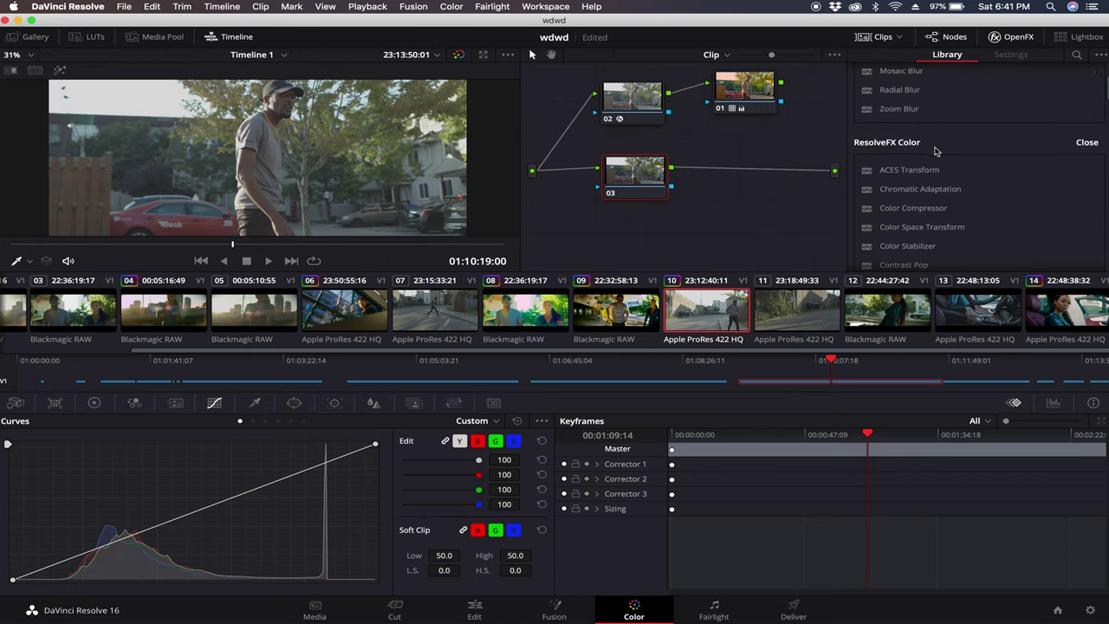
{"action": "left_click_drag", "start_coordinate": [922, 192], "coordinate": [622, 173]}
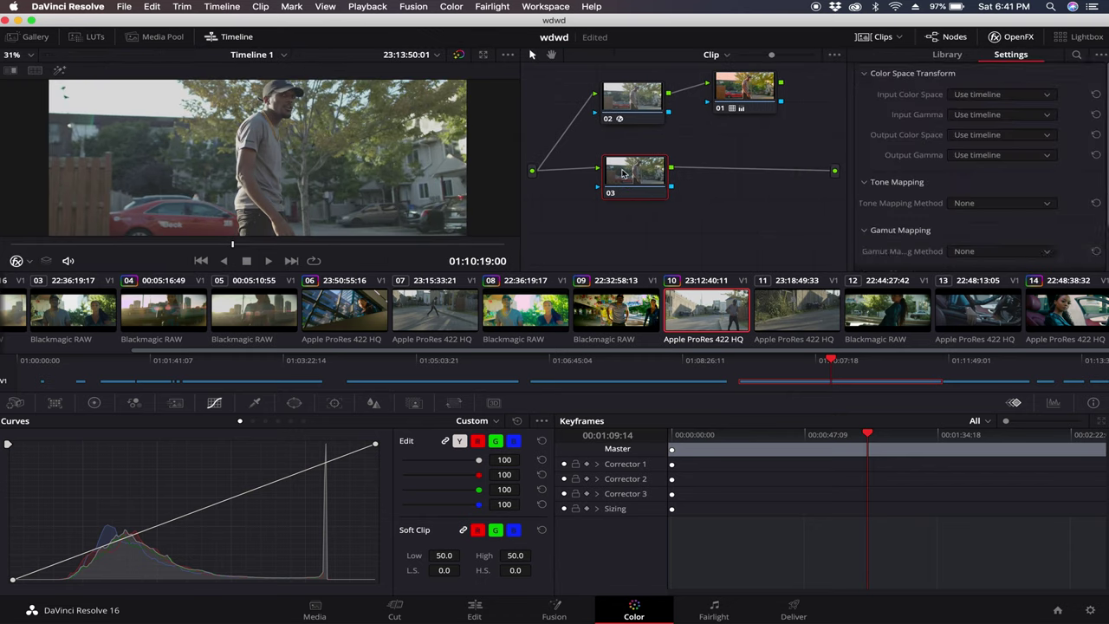
Set the transform's input color space to Blackmagic Design Pocket 4K Film Gen 4.
{"action": "left_click", "coordinate": [1022, 116]}
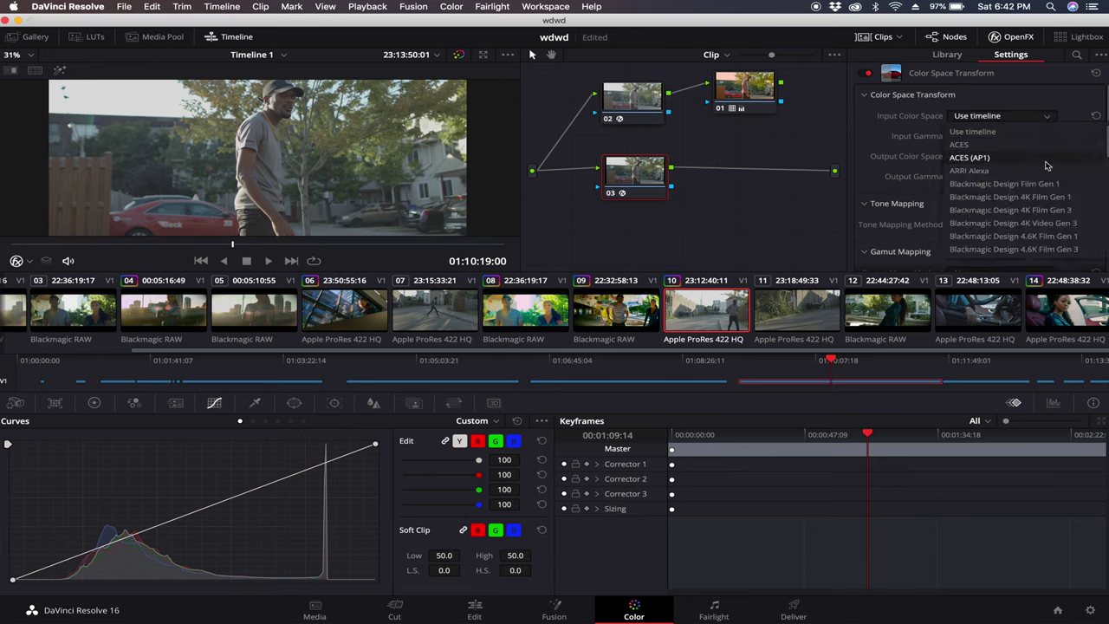
{"action": "scroll", "coordinate": [1048, 164], "scroll_direction": "down", "scroll_amount": 1}
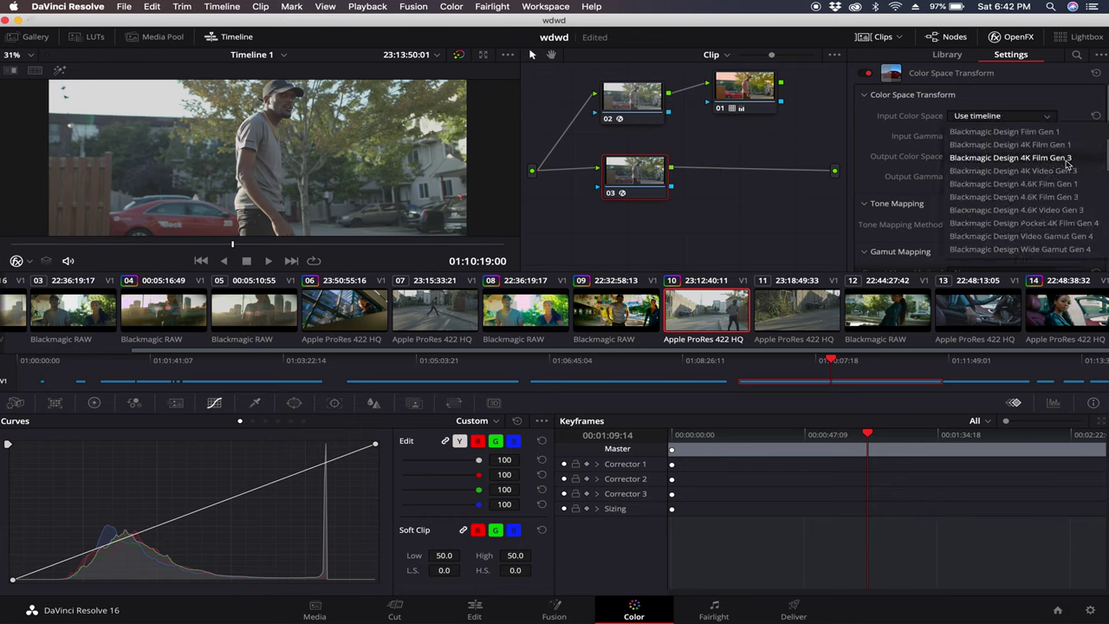
{"action": "scroll", "coordinate": [1067, 165], "scroll_direction": "down", "scroll_amount": 1}
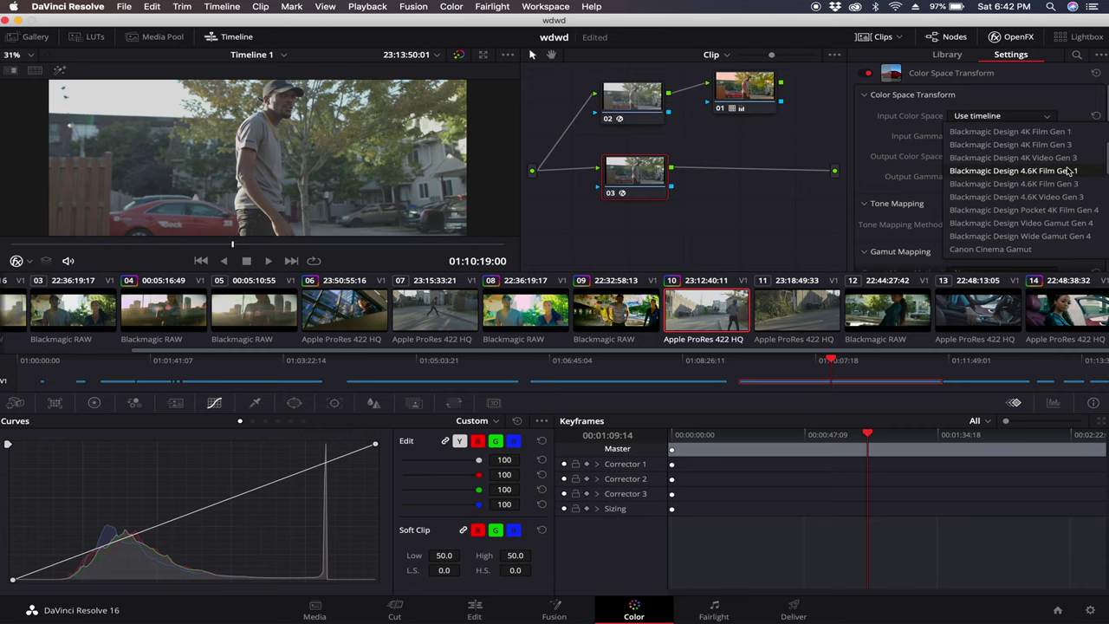
{"action": "left_click", "coordinate": [1075, 210]}
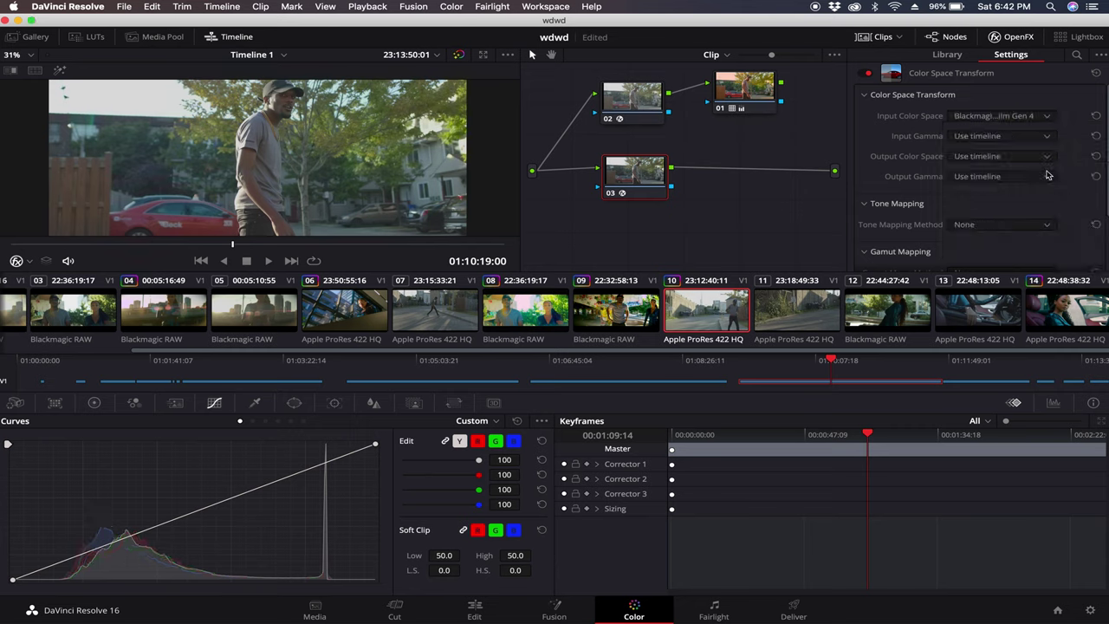
{"action": "left_click", "coordinate": [1019, 117]}
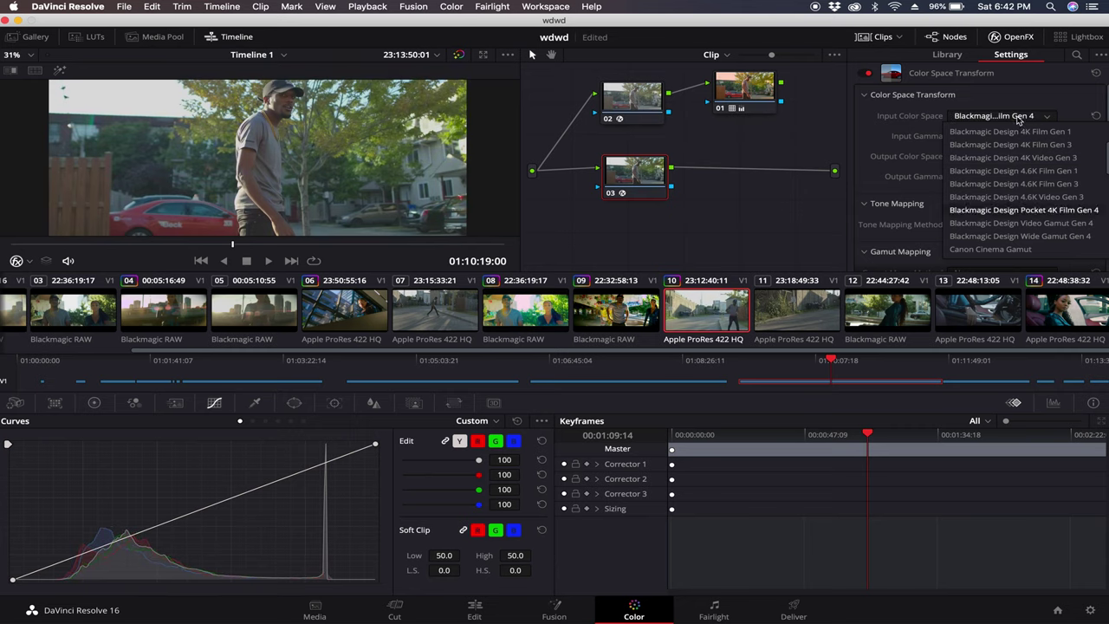
{"action": "scroll", "coordinate": [1005, 138], "scroll_direction": "up", "scroll_amount": 3}
{"action": "left_click", "coordinate": [995, 136]}
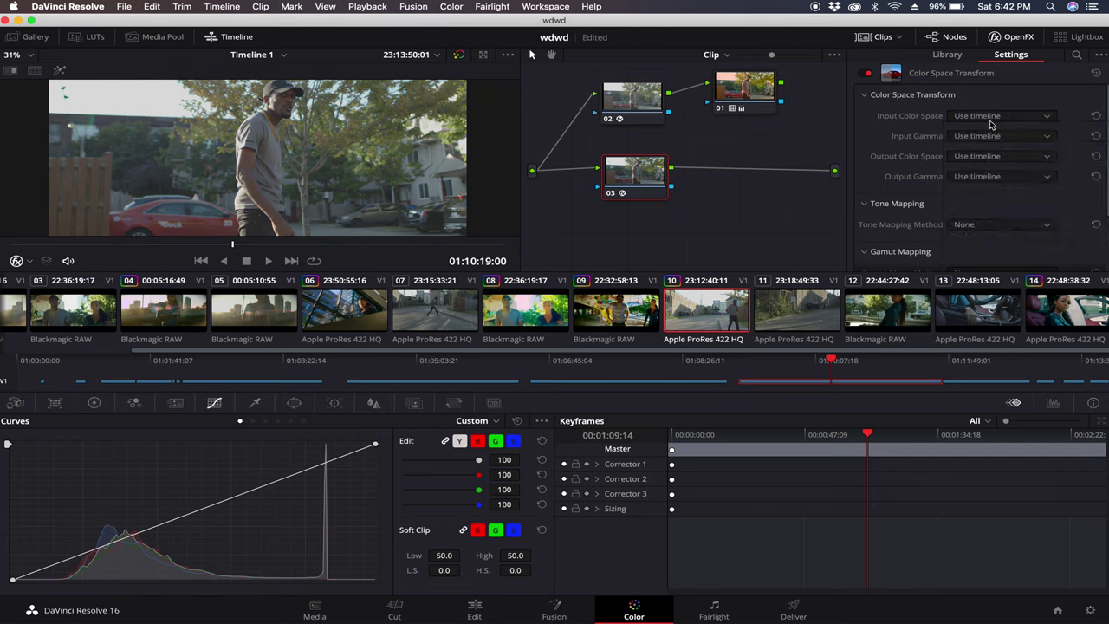
{"action": "left_click", "coordinate": [990, 121]}
{"action": "scroll", "coordinate": [1070, 224], "scroll_direction": "down", "scroll_amount": 5}
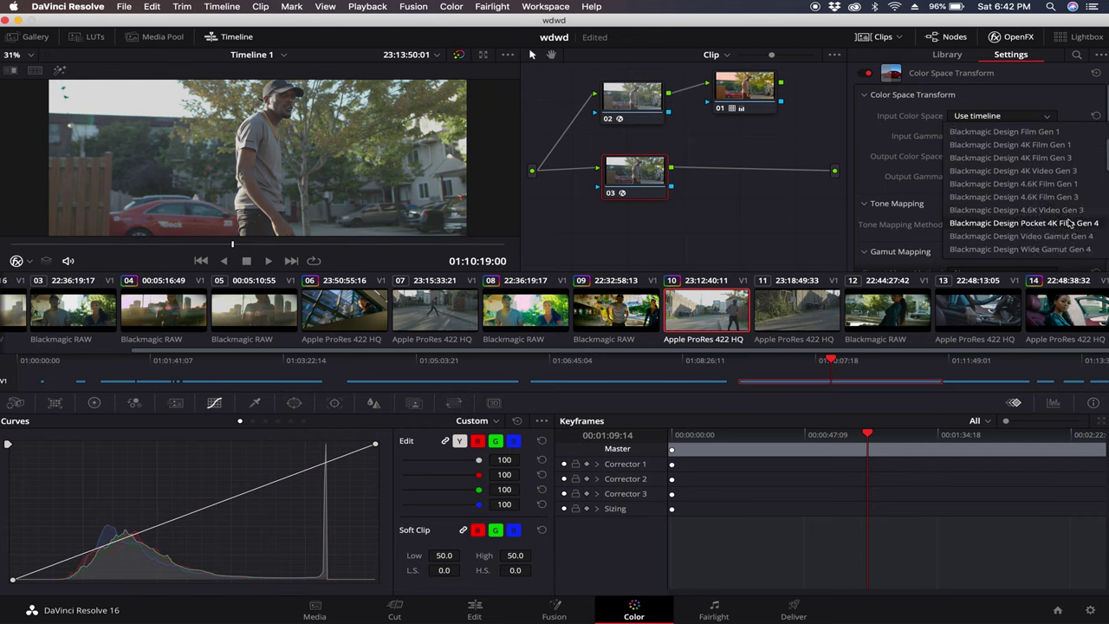
{"action": "left_click", "coordinate": [1070, 223]}
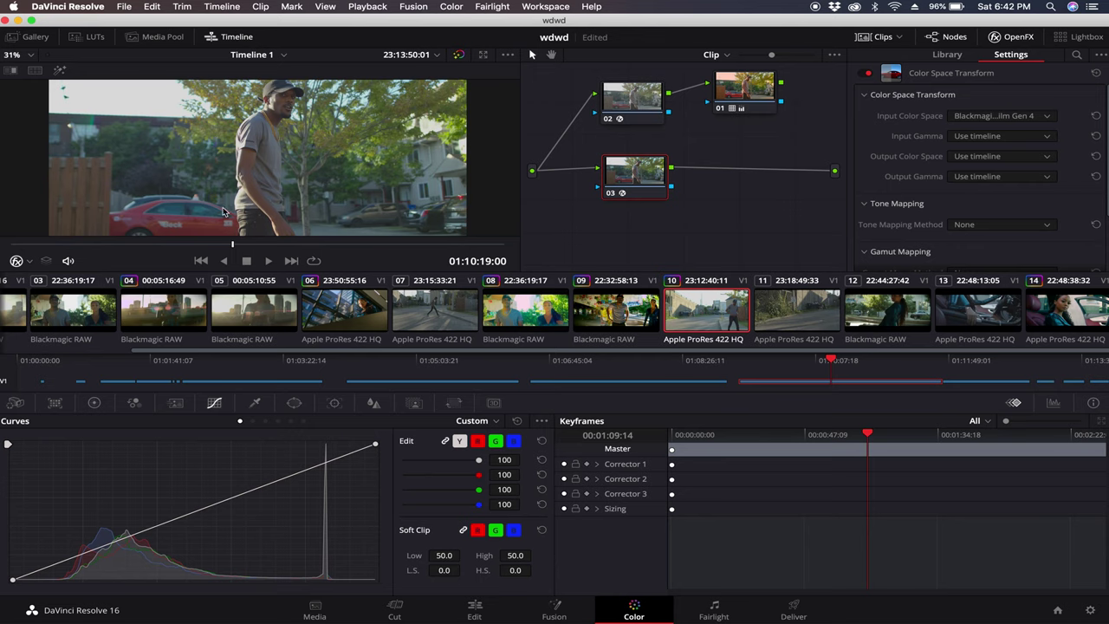
Set input gamma to Pocket 6K Film Gen 4 and output color space to Pocket 4K Film Gen 4.
{"action": "left_click", "coordinate": [992, 140]}
{"action": "scroll", "coordinate": [1033, 195], "scroll_direction": "down", "scroll_amount": 3}
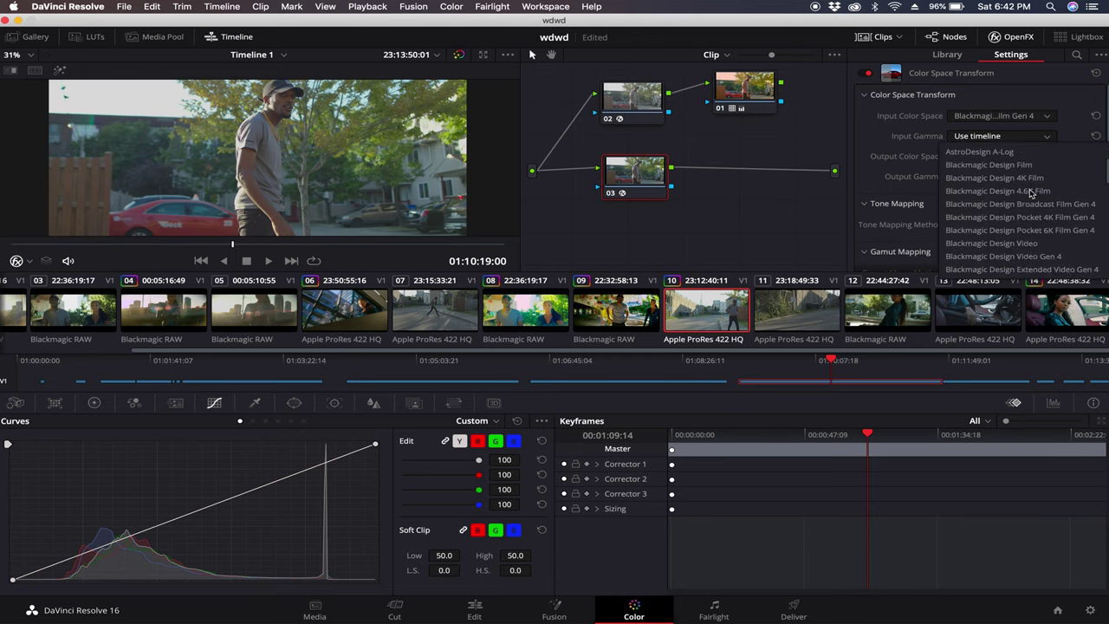
{"action": "left_click", "coordinate": [1055, 230]}
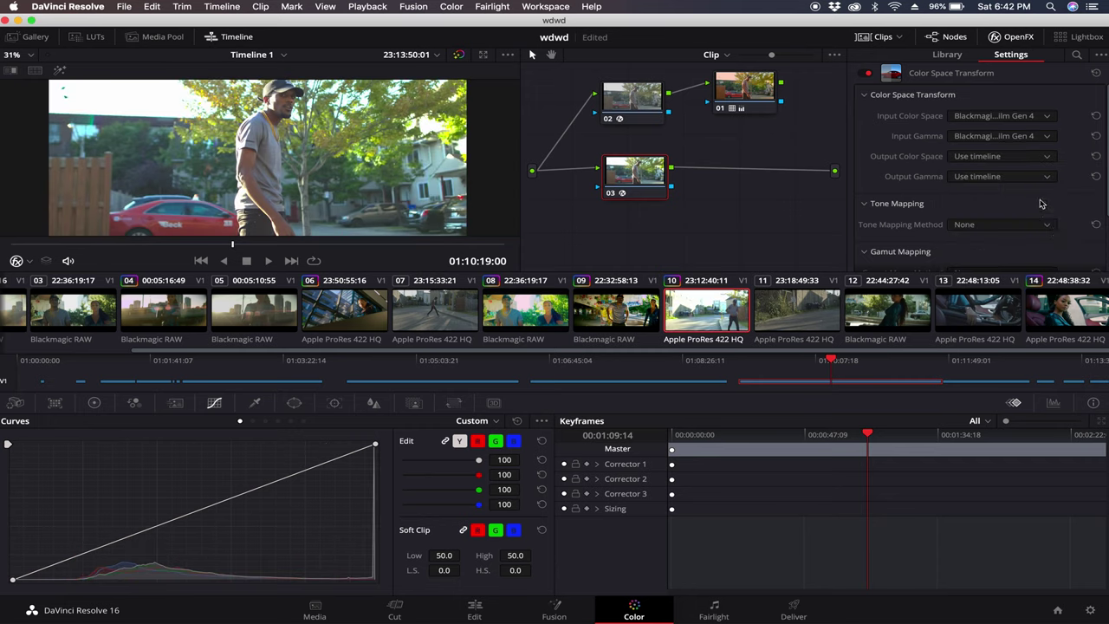
{"action": "left_click", "coordinate": [1018, 157]}
{"action": "scroll", "coordinate": [1023, 200], "scroll_direction": "down", "scroll_amount": 4}
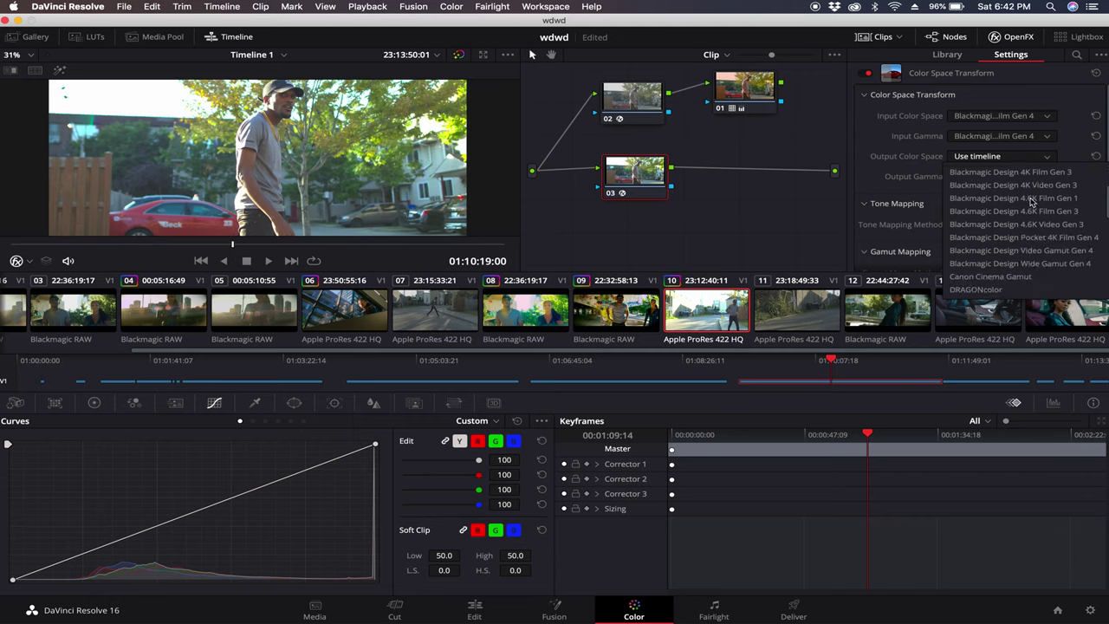
{"action": "left_click", "coordinate": [1070, 238]}
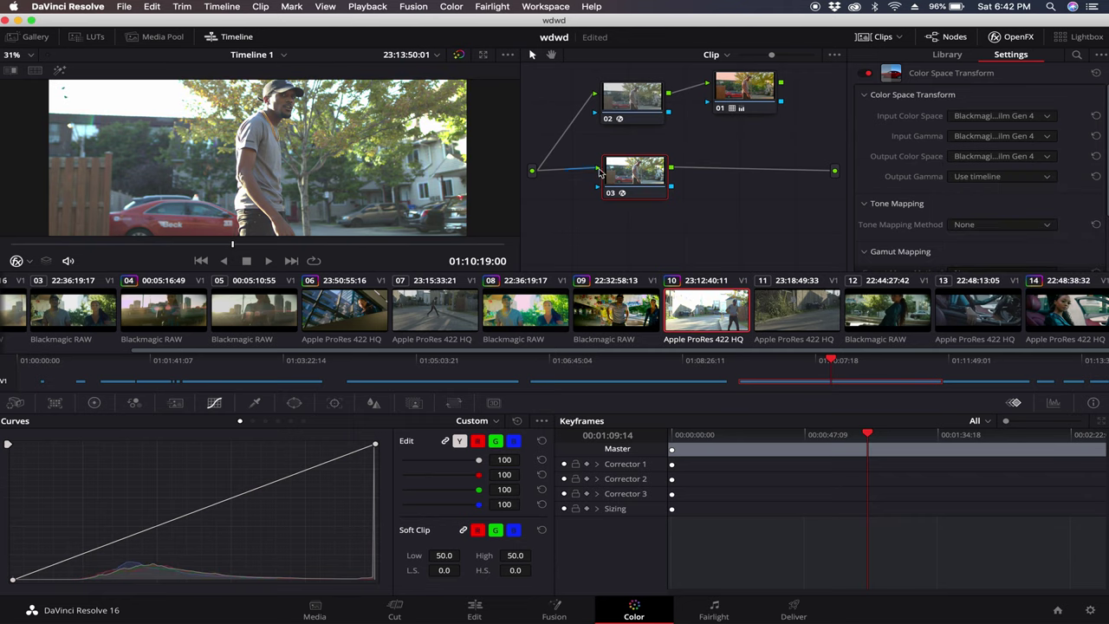
Route the source into node 03, set output gamma to ARRI LogC, and compare with bypass.
{"action": "mouse_move", "coordinate": [598, 173]}
{"action": "left_mouse_down"}
{"action": "mouse_move", "coordinate": [572, 170]}
{"action": "mouse_move", "coordinate": [597, 173]}
{"action": "left_mouse_up"}
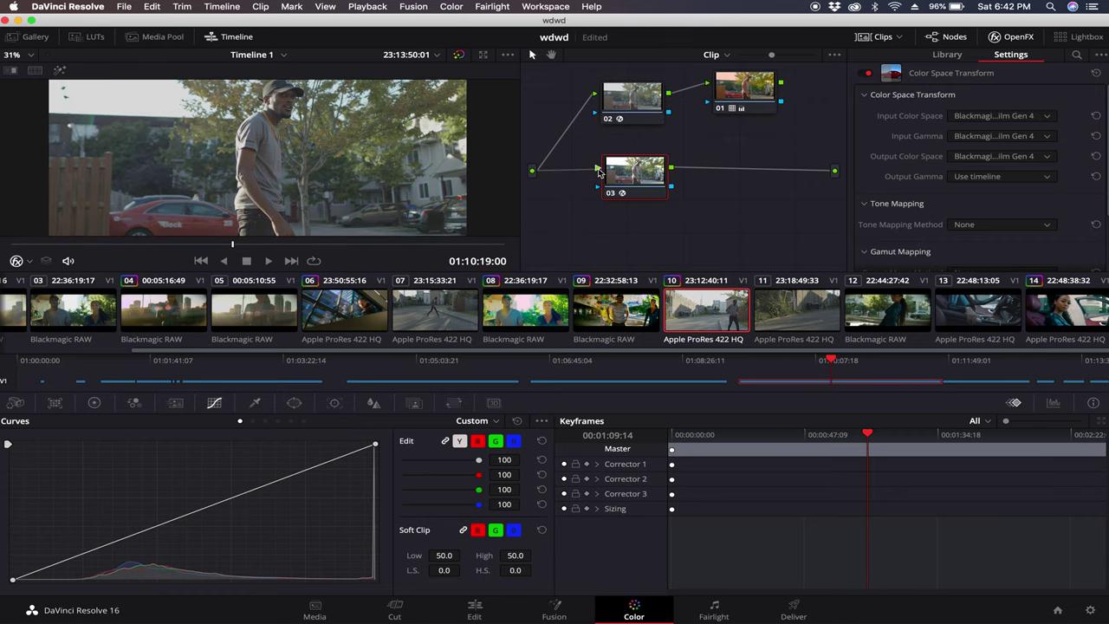
{"action": "left_click", "coordinate": [597, 172]}
{"action": "left_click", "coordinate": [1028, 179]}
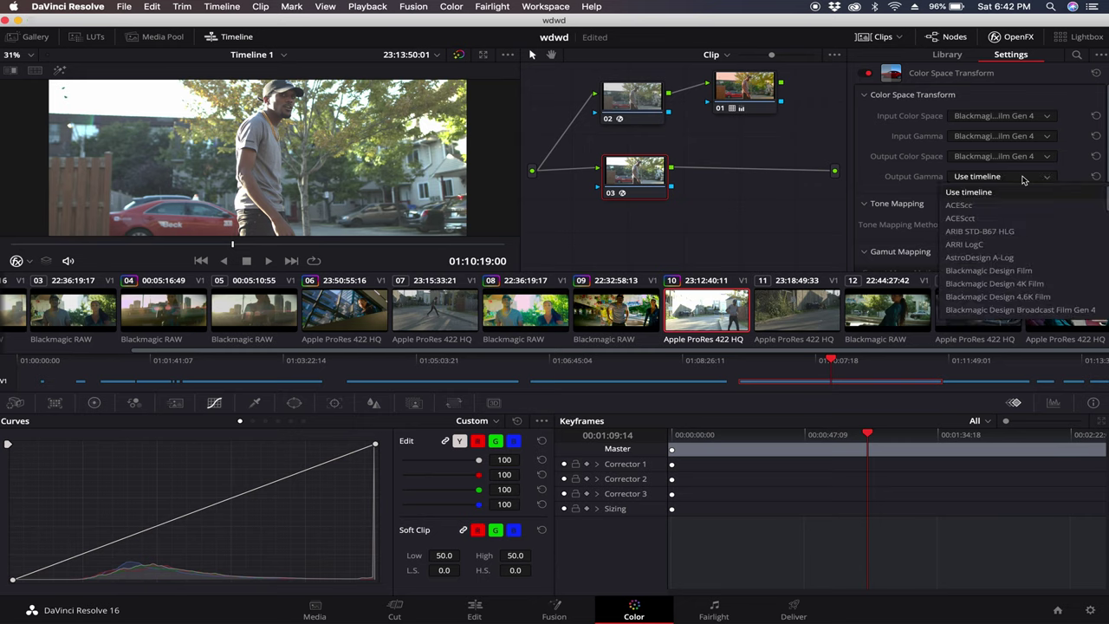
{"action": "left_click", "coordinate": [1015, 245]}
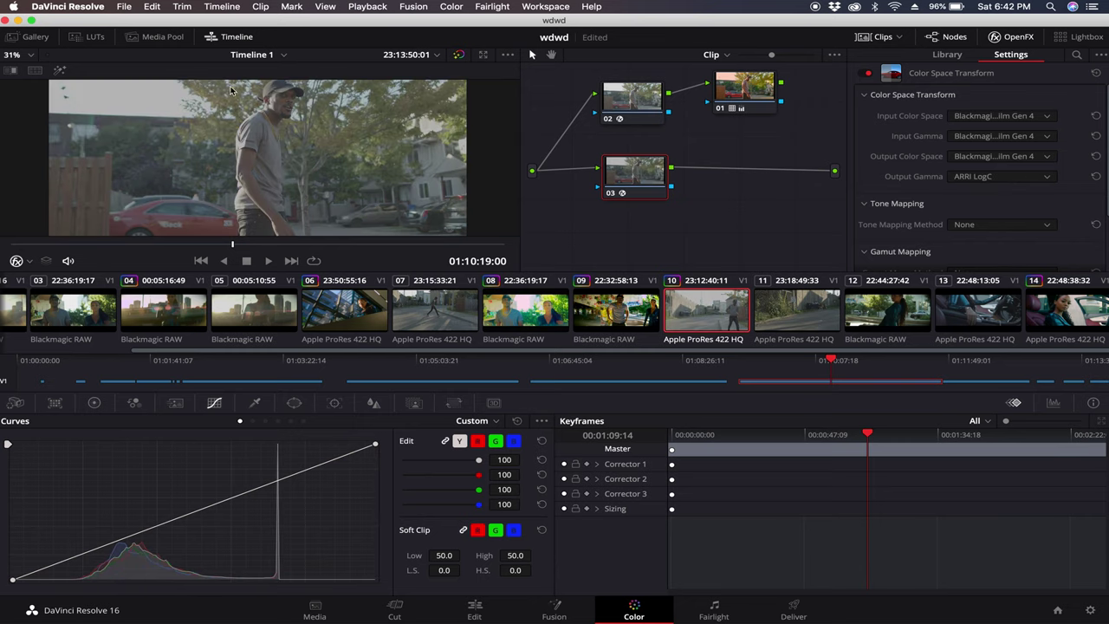
{"action": "key", "text": "shift+d"}
{"action": "key", "text": "shift+d"}
{"action": "key", "text": "shift+d"}
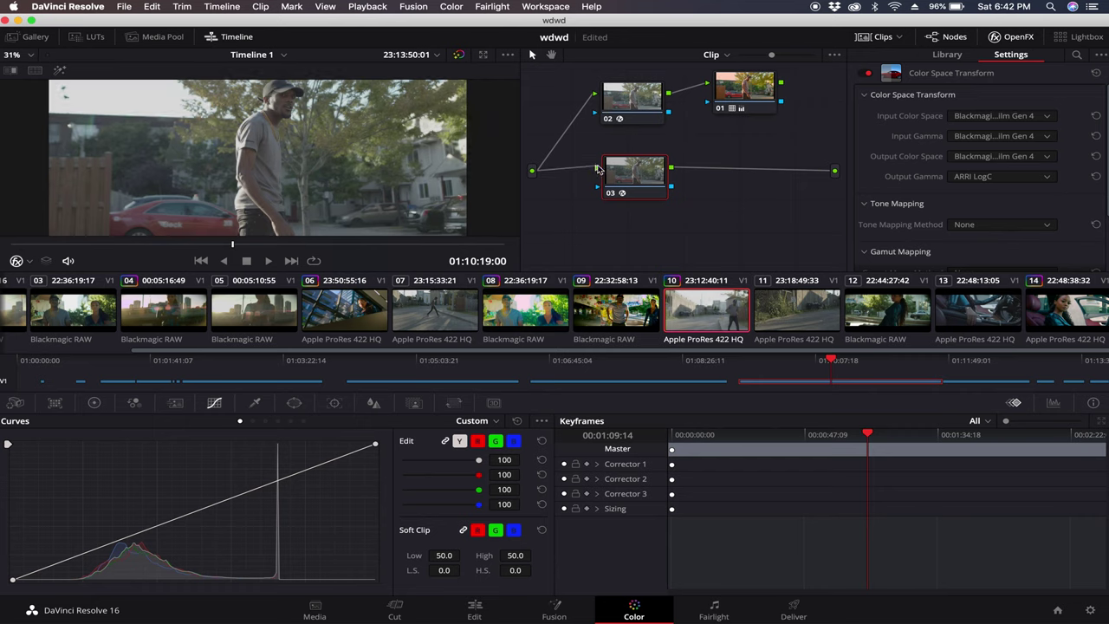
{"action": "key", "text": "shift+d"}
{"action": "key", "text": "shift+d"}
{"action": "key", "text": "shift+d"}
{"action": "left_click_drag", "start_coordinate": [628, 176], "coordinate": [605, 176]}
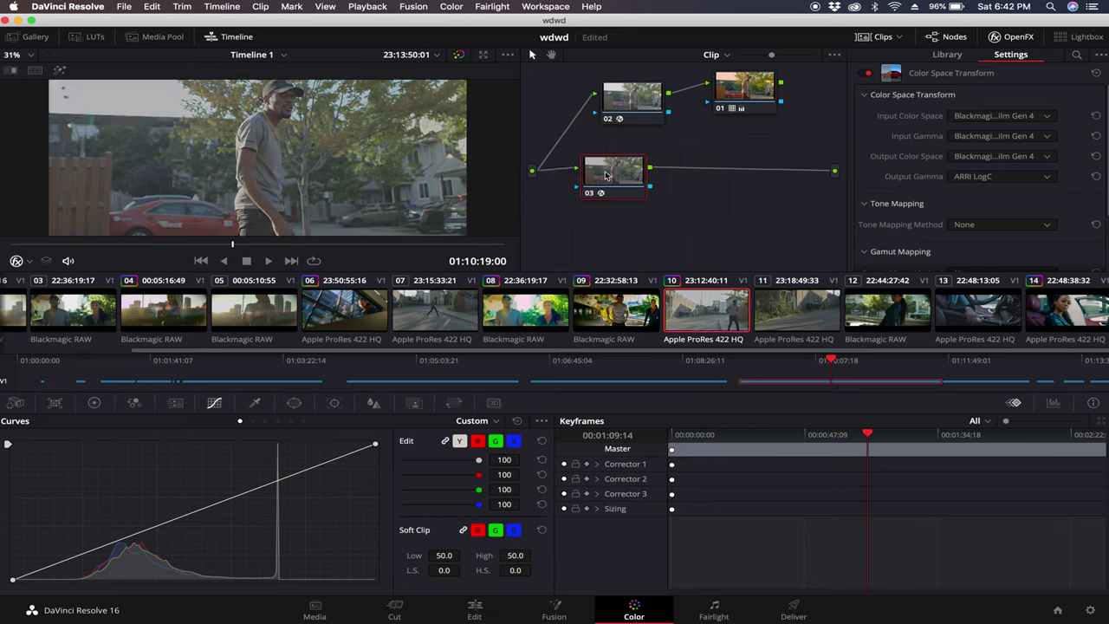
Add a new corrector node 04 after the transform node and position it.
{"action": "right_click", "coordinate": [735, 181]}
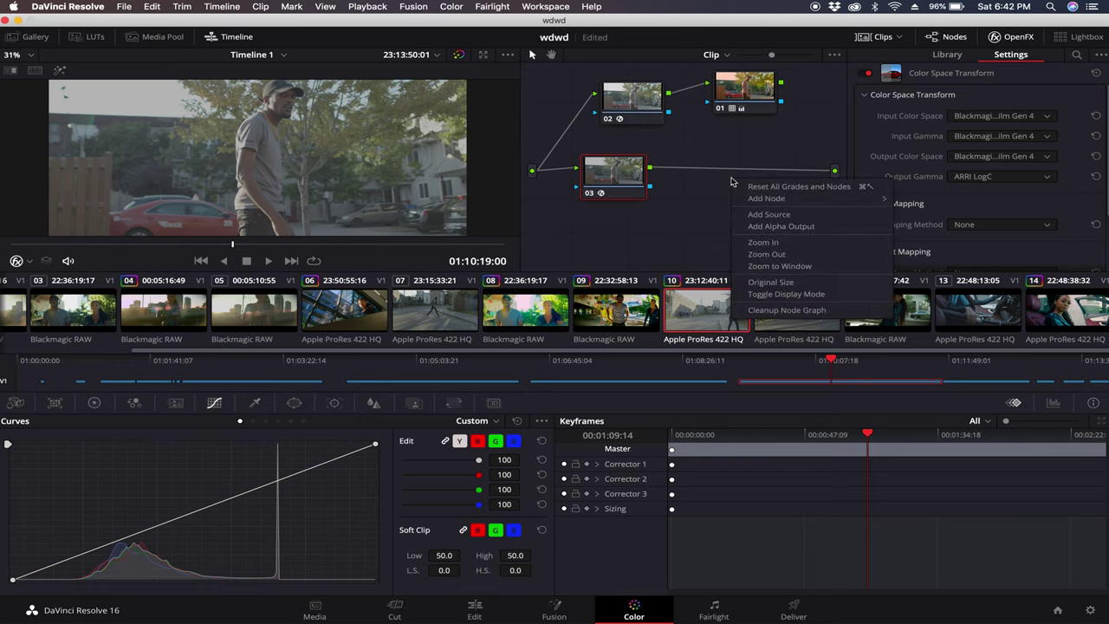
{"action": "mouse_move", "coordinate": [775, 201]}
{"action": "left_click", "coordinate": [934, 208]}
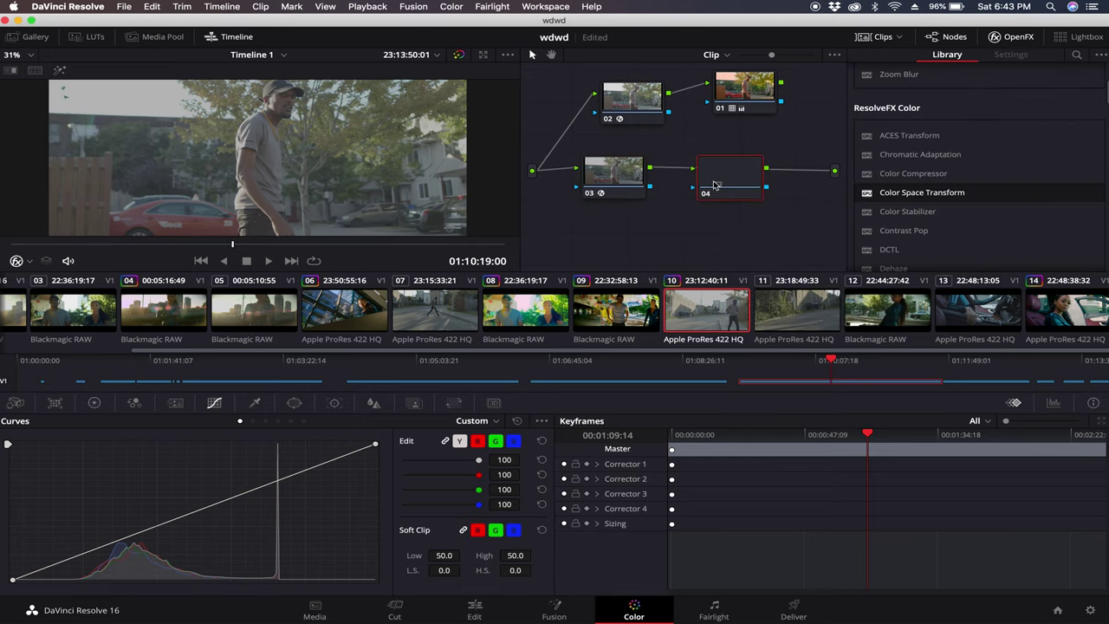
{"action": "mouse_move", "coordinate": [731, 182]}
{"action": "left_mouse_down"}
{"action": "mouse_move", "coordinate": [708, 175]}
{"action": "mouse_move", "coordinate": [737, 174]}
{"action": "left_mouse_up"}
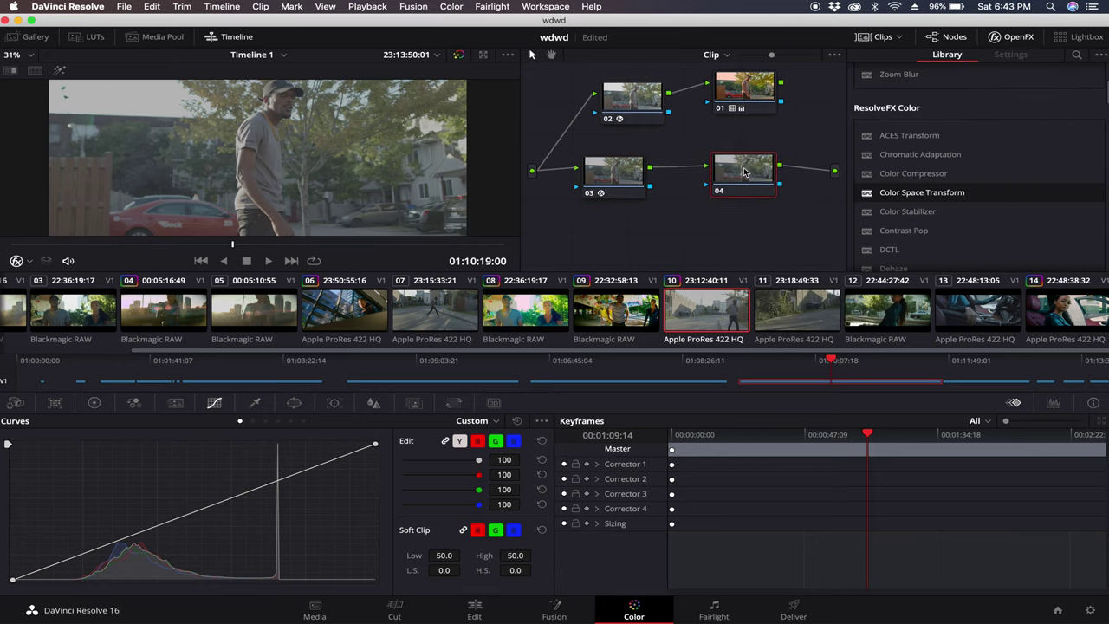
Browse the LUTs to JUAN MELARA > P6K2Alexa Rec709 > Post-Prod.
{"action": "left_click", "coordinate": [87, 37]}
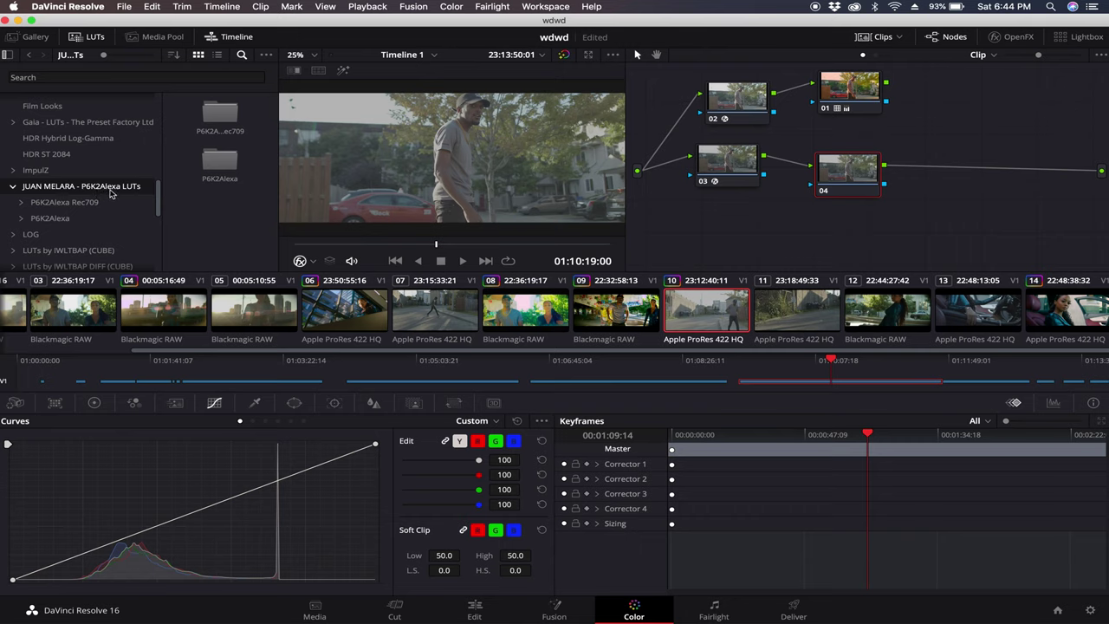
{"action": "double_click", "coordinate": [221, 120]}
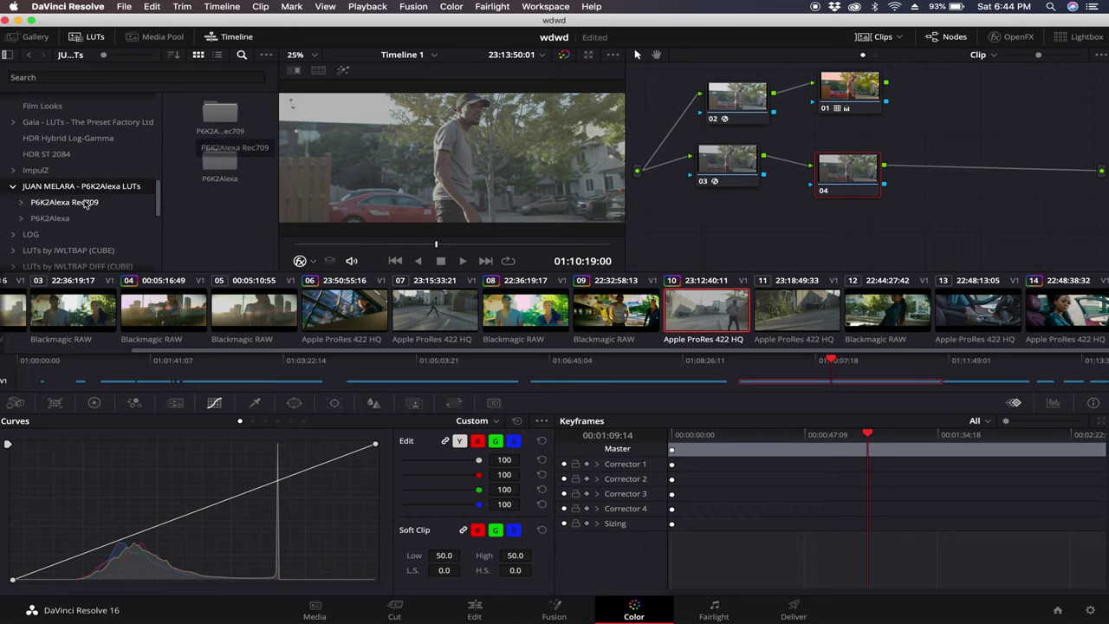
{"action": "left_click", "coordinate": [21, 203]}
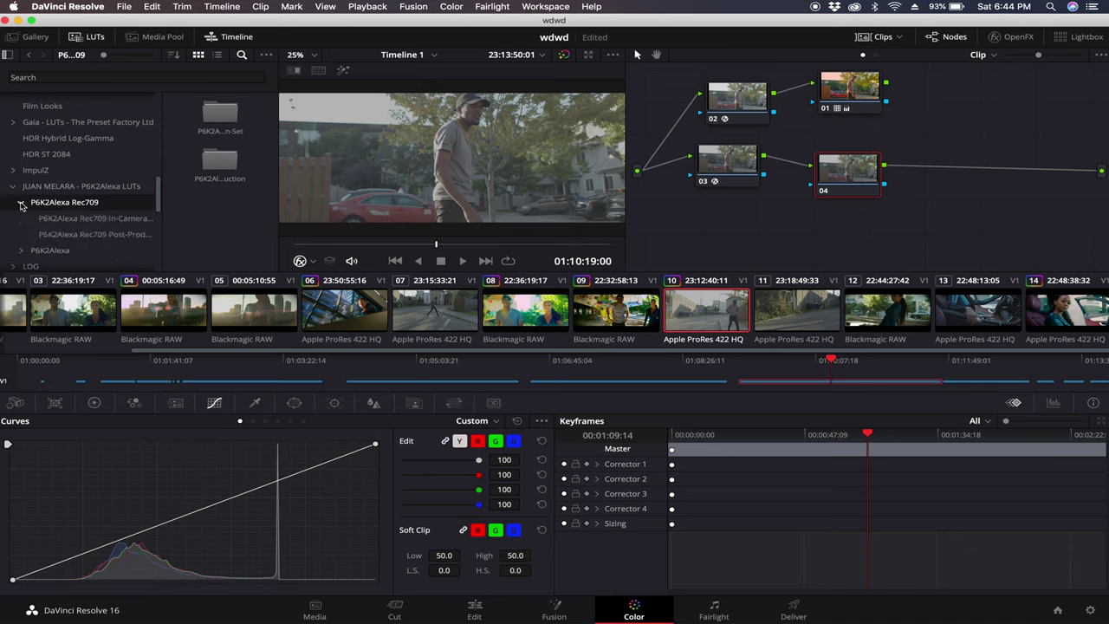
{"action": "left_click", "coordinate": [127, 234]}
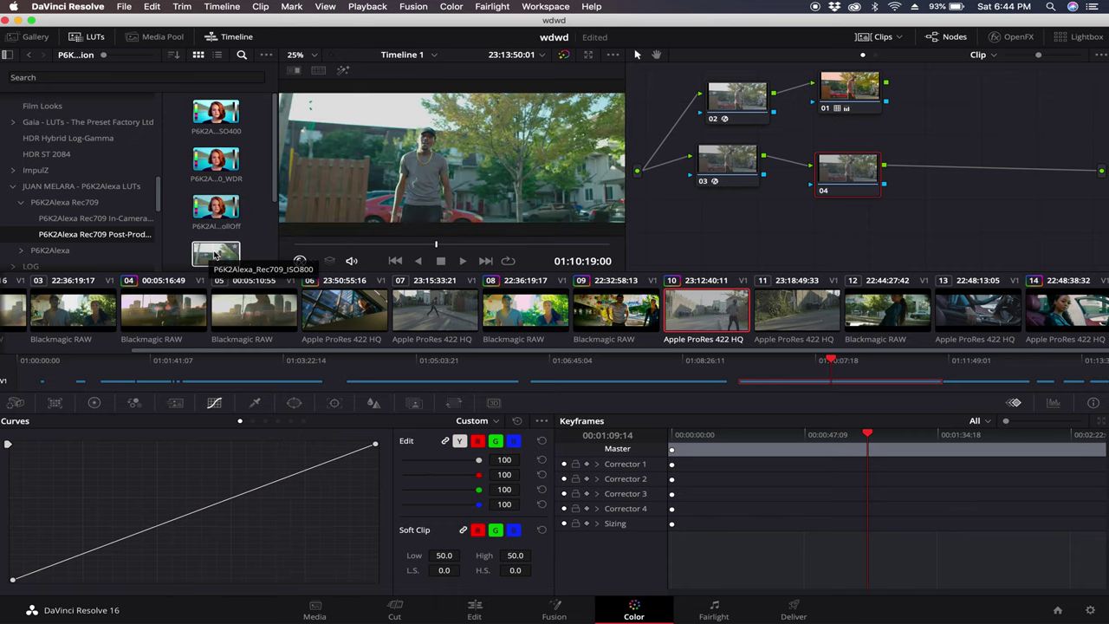
Drag the P6K2Alexa_Rec709_ISO800 LUT onto node 04.
{"action": "scroll", "coordinate": [216, 247], "scroll_direction": "down", "scroll_amount": 2}
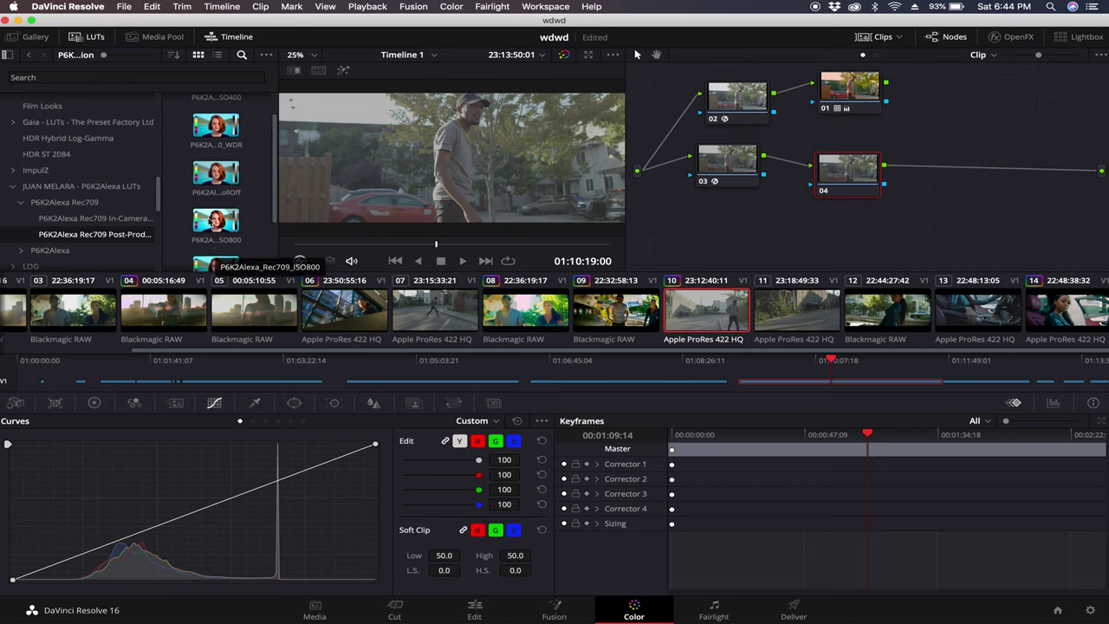
{"action": "left_click_drag", "start_coordinate": [217, 223], "coordinate": [853, 184]}
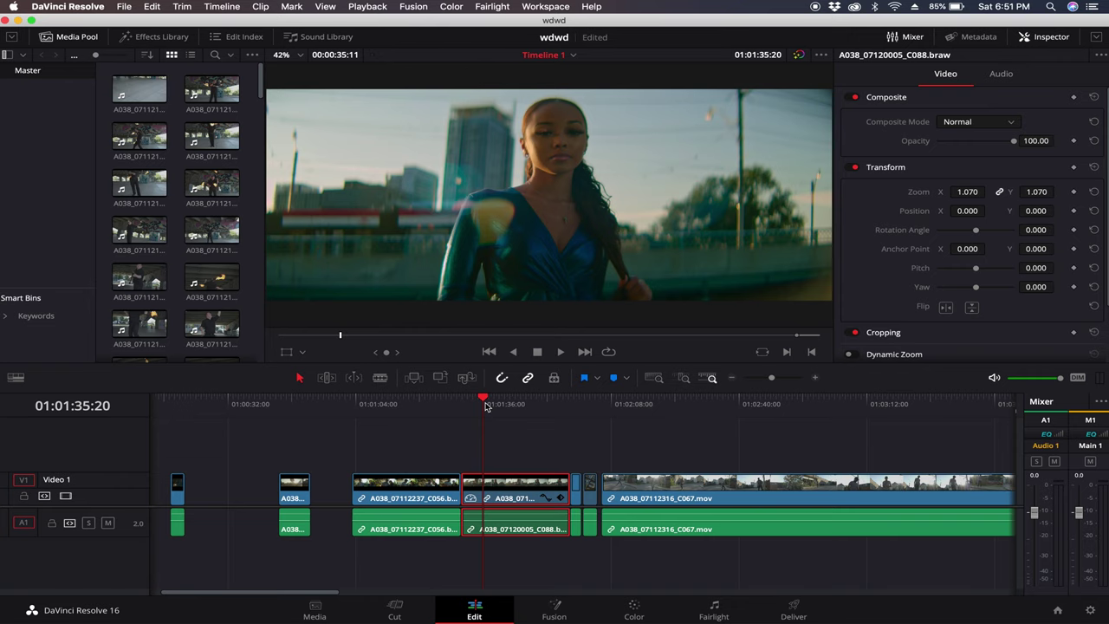
On the Color page, add corrector node 03 wired between the source and the final output.
{"action": "left_click", "coordinate": [652, 613]}
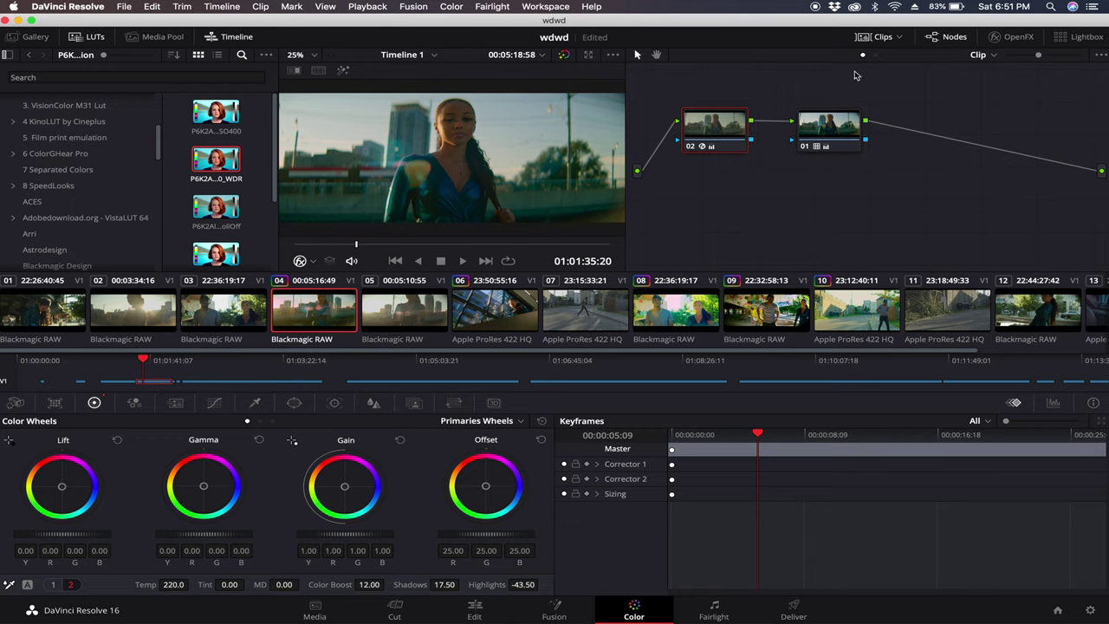
{"action": "right_click", "coordinate": [781, 198]}
{"action": "mouse_move", "coordinate": [711, 211]}
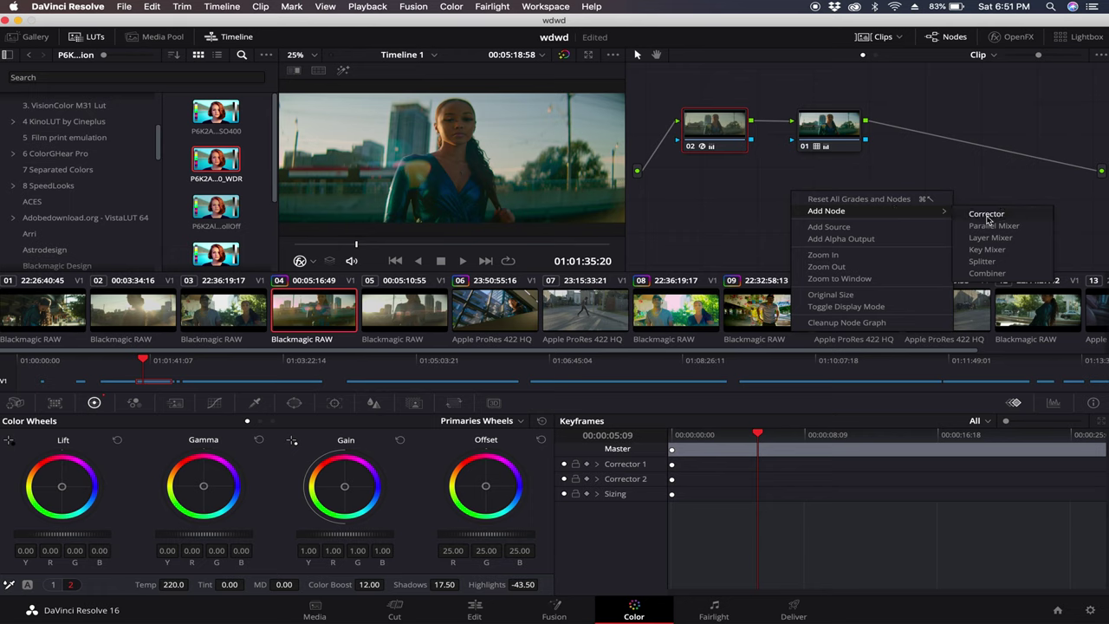
{"action": "left_click", "coordinate": [979, 217]}
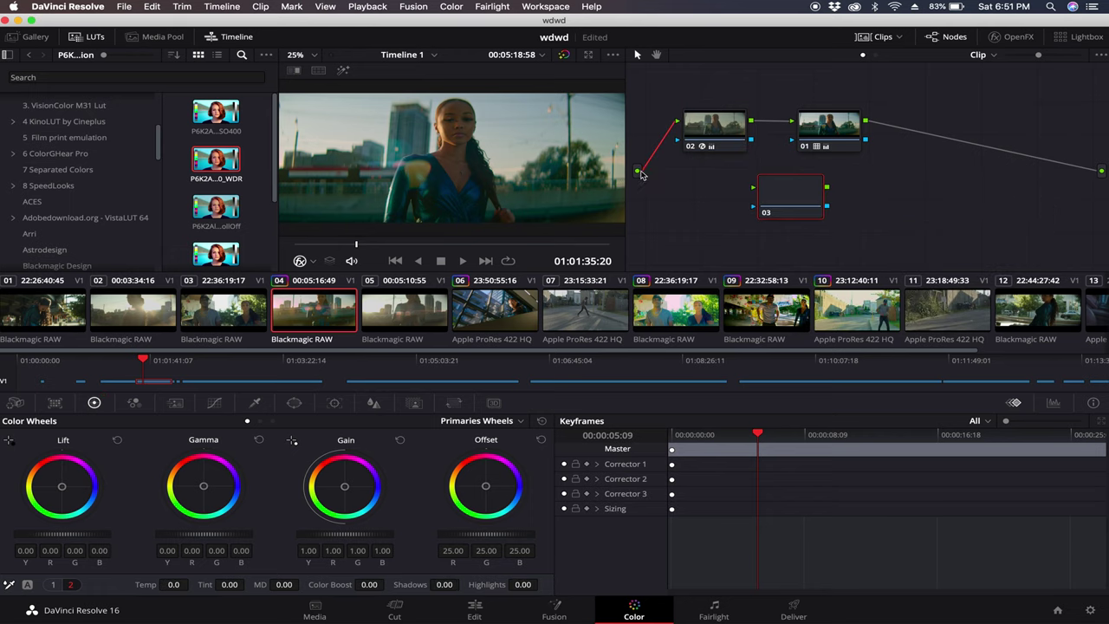
{"action": "left_click_drag", "start_coordinate": [641, 175], "coordinate": [754, 187]}
{"action": "left_click_drag", "start_coordinate": [828, 187], "coordinate": [1101, 170]}
{"action": "left_click_drag", "start_coordinate": [793, 197], "coordinate": [864, 190]}
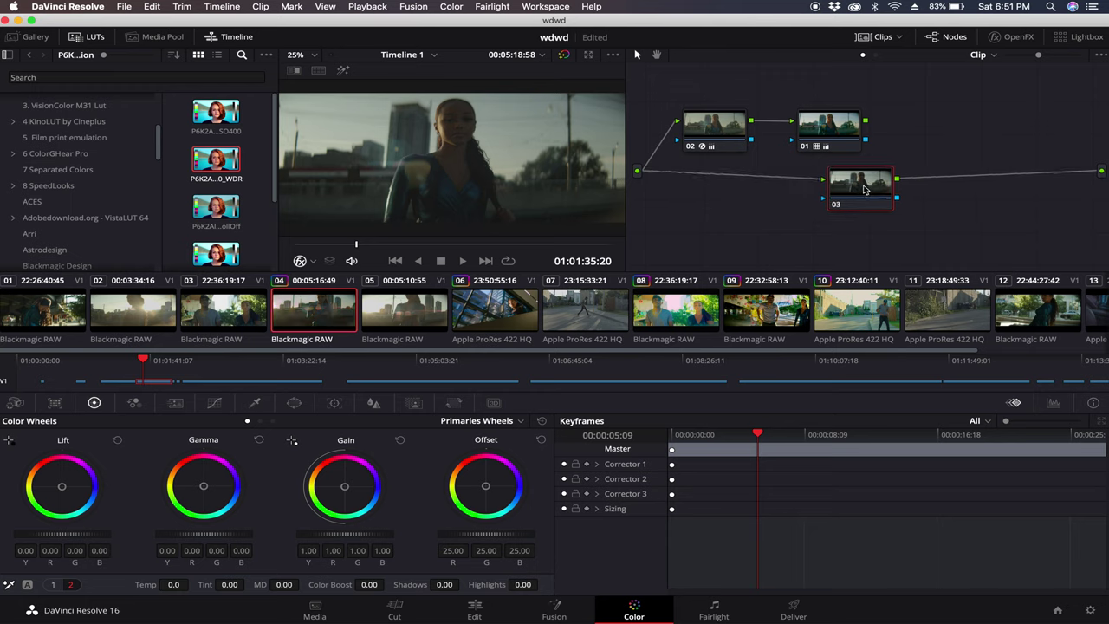
At 01:01:45:22, open Camera Raw, disable highlight recovery, delete node 03 and relink node 01.
{"action": "left_click", "coordinate": [485, 244]}
{"action": "left_click", "coordinate": [498, 246]}
{"action": "left_click", "coordinate": [475, 245]}
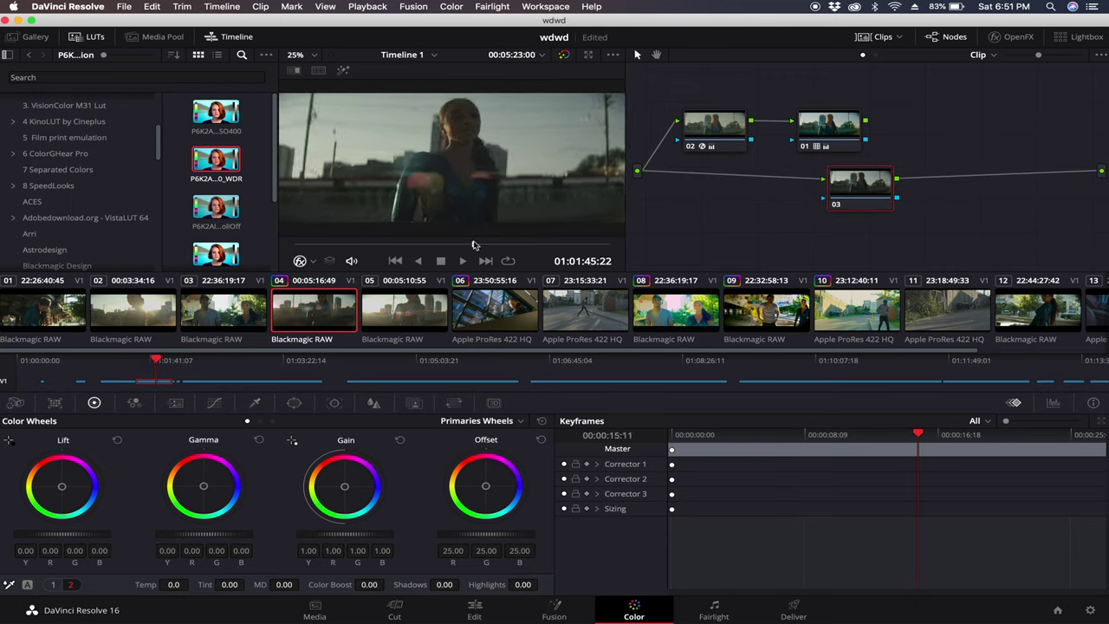
{"action": "left_click", "coordinate": [16, 403]}
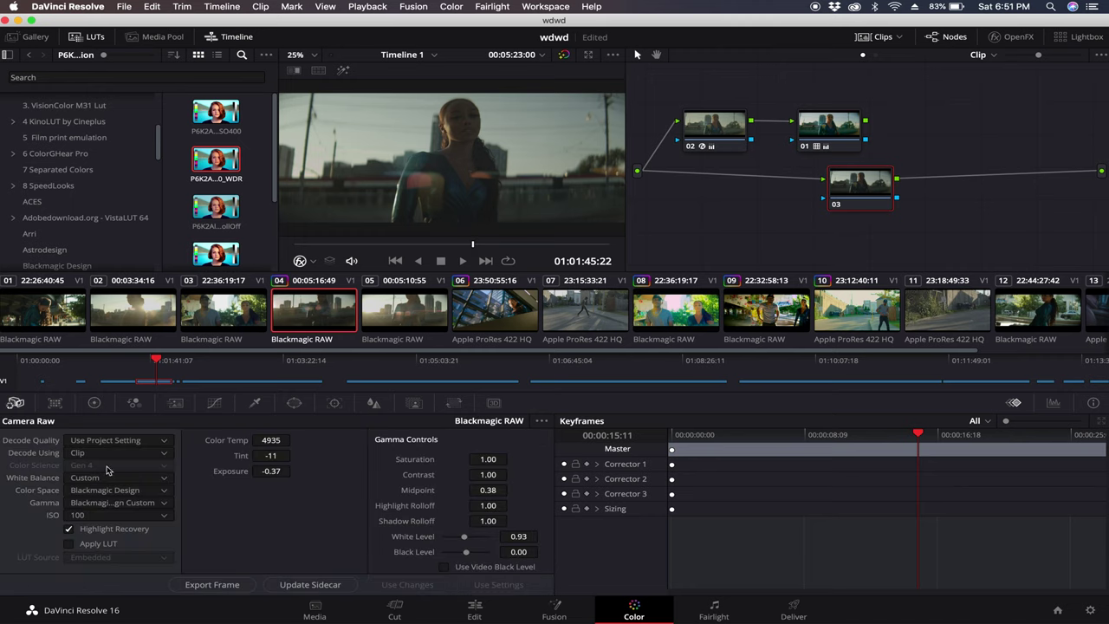
{"action": "left_click", "coordinate": [70, 531]}
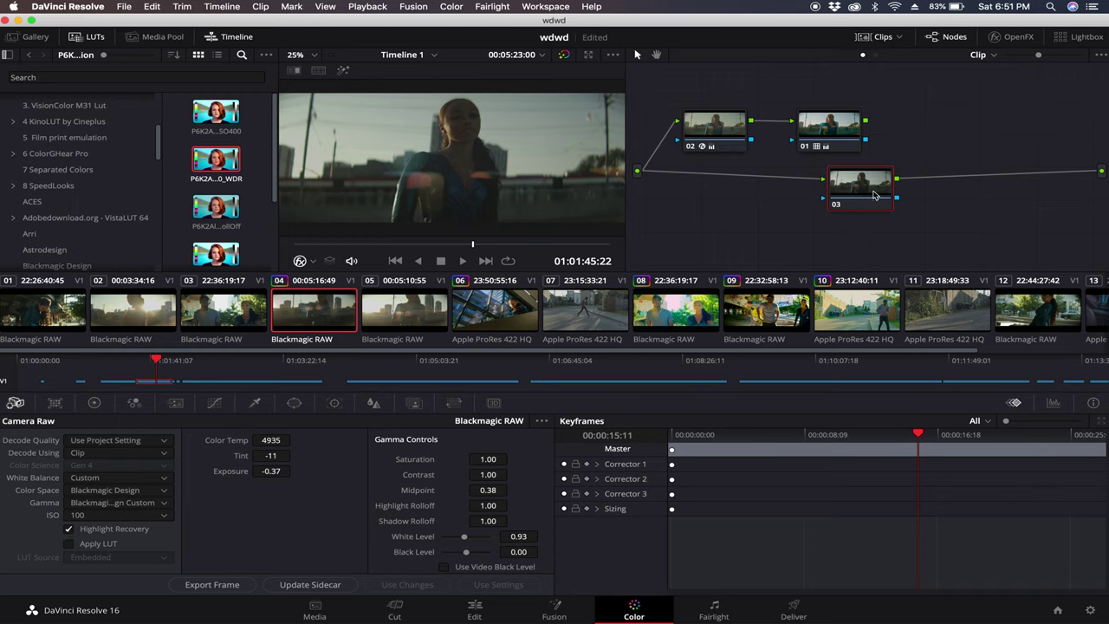
{"action": "key", "text": "Delete"}
{"action": "left_click_drag", "start_coordinate": [865, 120], "coordinate": [1102, 170]}
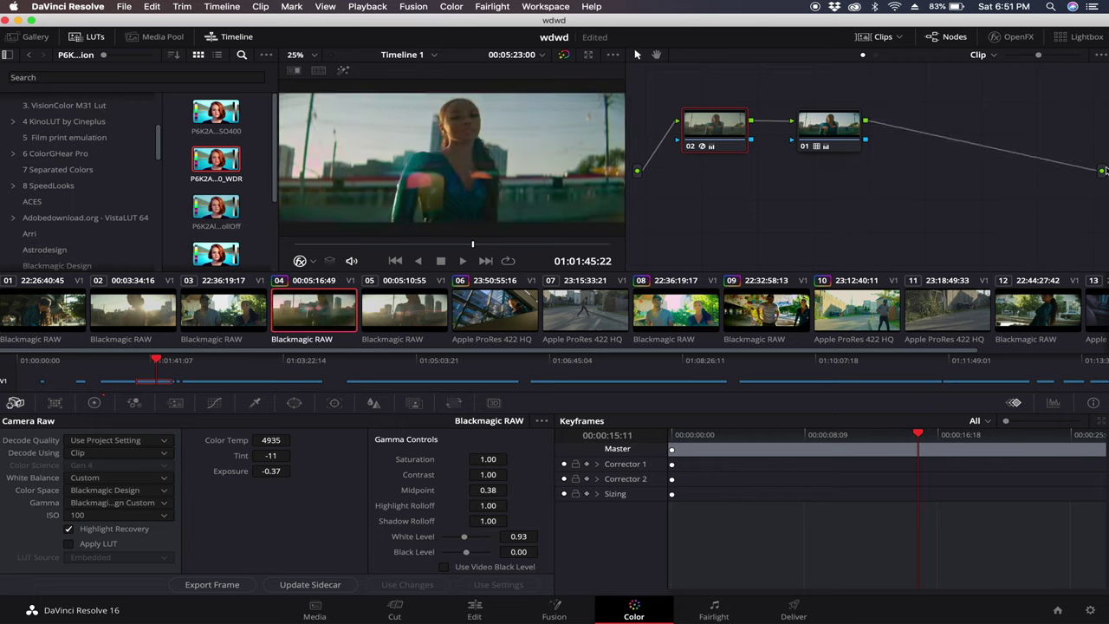